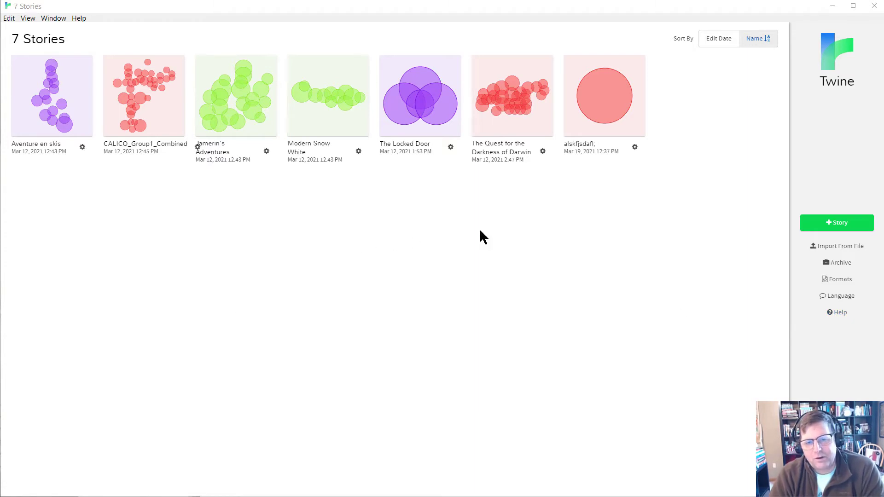
- Create a new story named "Soba's Grand Adventure"
{"action": "left_click", "coordinate": [837, 228]}
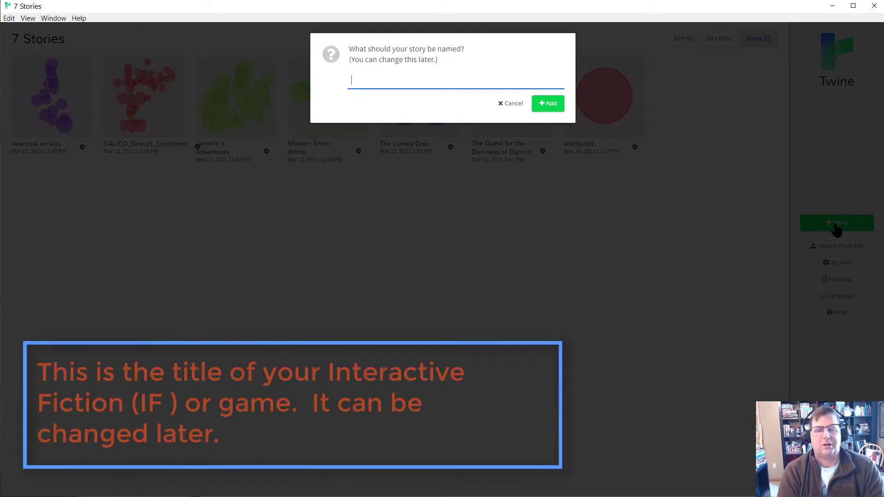
{"action": "type", "text": "Soba"}
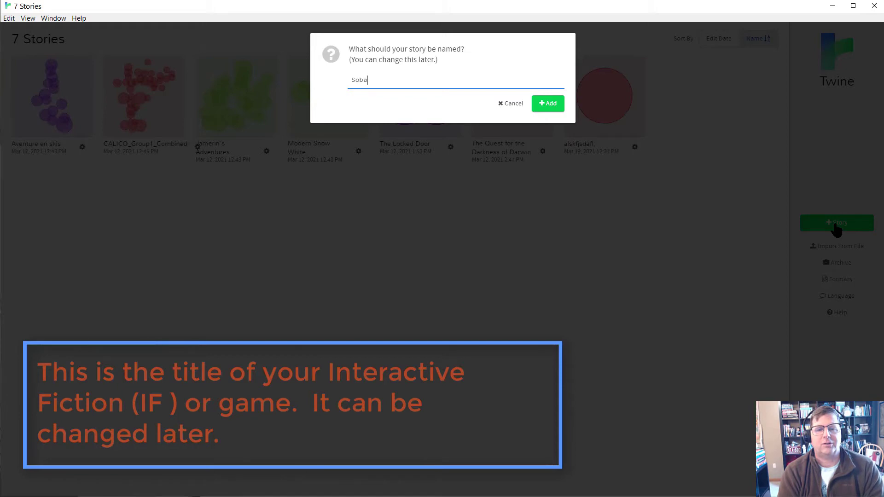
{"action": "type", "text": "'s Grand"}
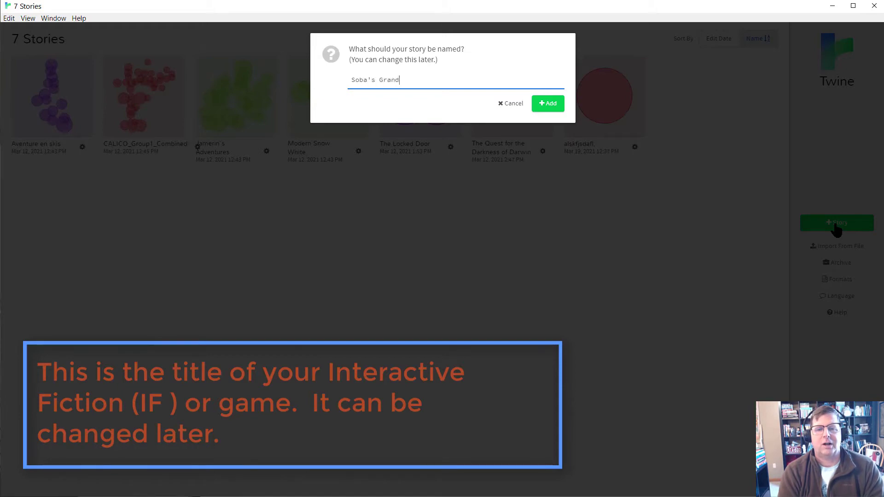
{"action": "type", "text": " Adventure"}
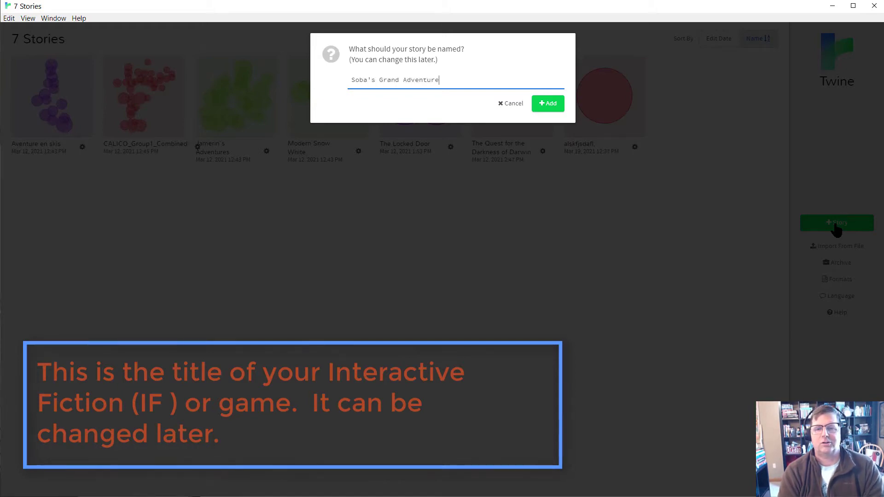
{"action": "left_click", "coordinate": [554, 109]}
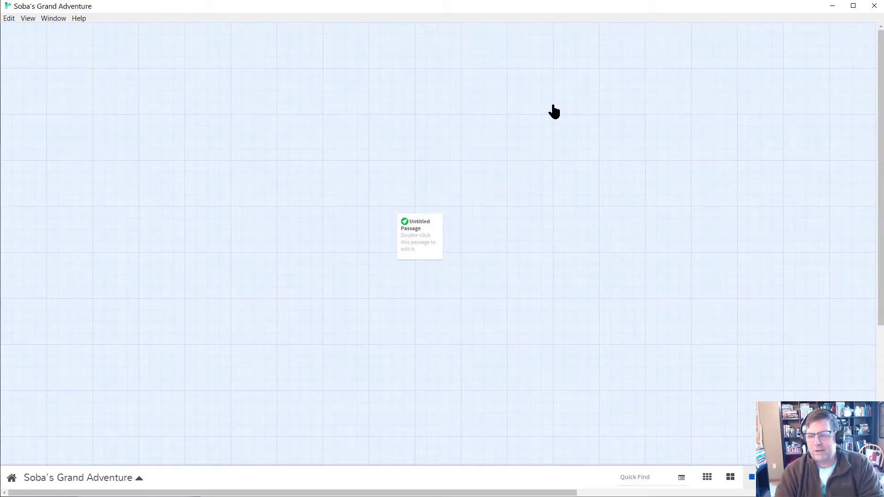
{"action": "mouse_move", "coordinate": [409, 244]}
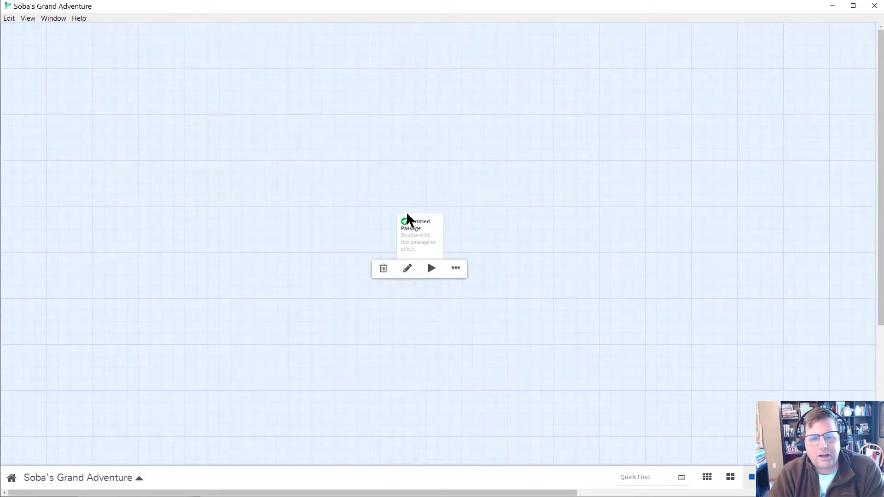
{"action": "double_click", "coordinate": [419, 234]}
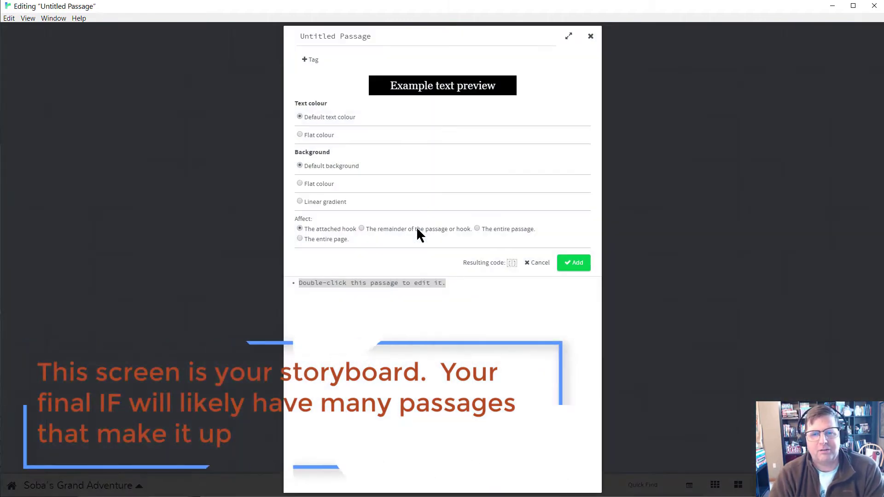
{"action": "left_click", "coordinate": [529, 262]}
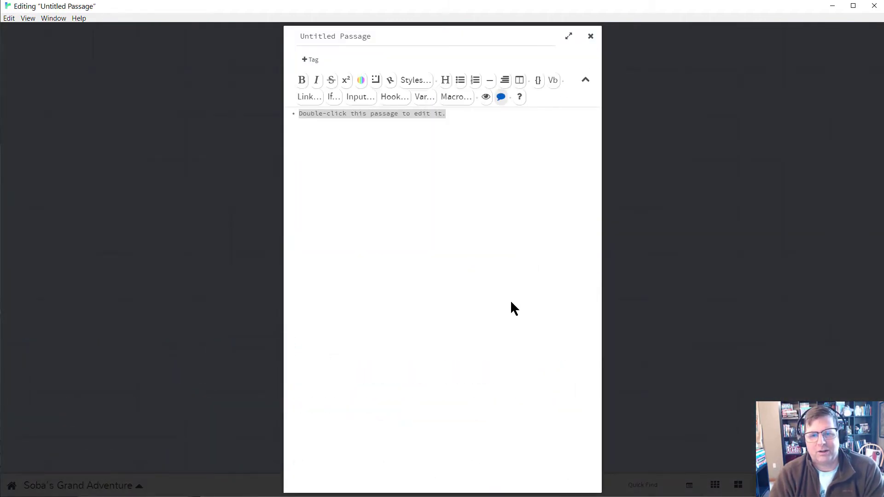
{"action": "left_click", "coordinate": [590, 36]}
- Rename the untitled passage as "Chapter 1: Soba is napping" and return to the storyboard
{"action": "mouse_move", "coordinate": [425, 251]}
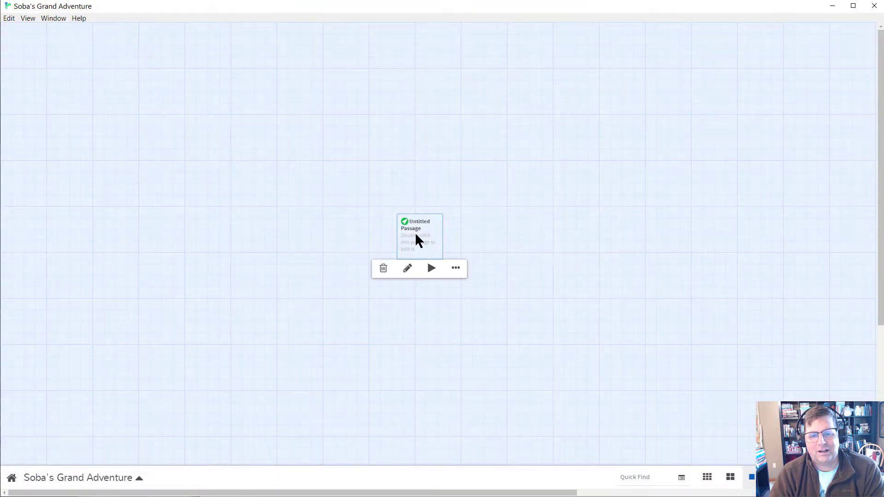
{"action": "double_click", "coordinate": [416, 234]}
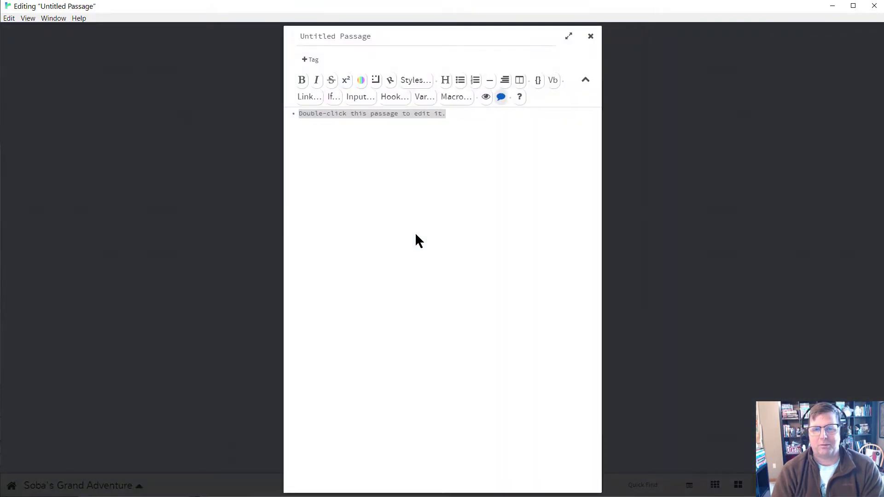
{"action": "left_click", "coordinate": [324, 38]}
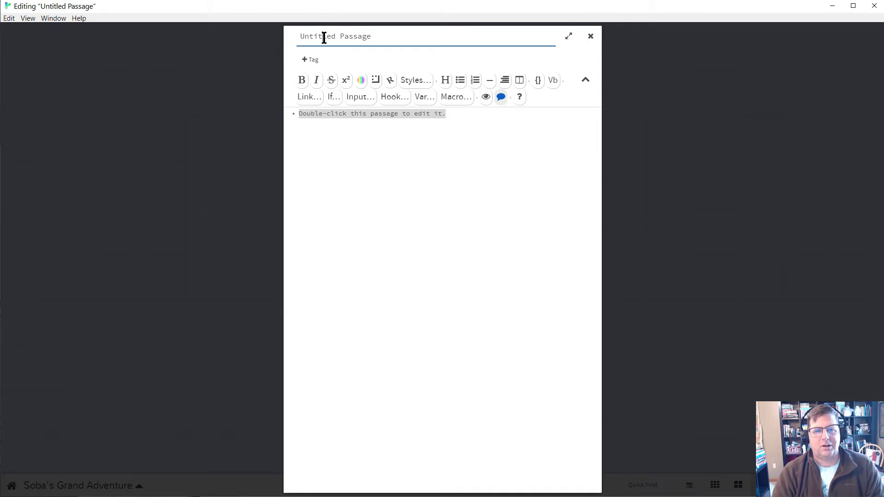
{"action": "double_click", "coordinate": [324, 38]}
{"action": "key", "text": "ctrl+a"}
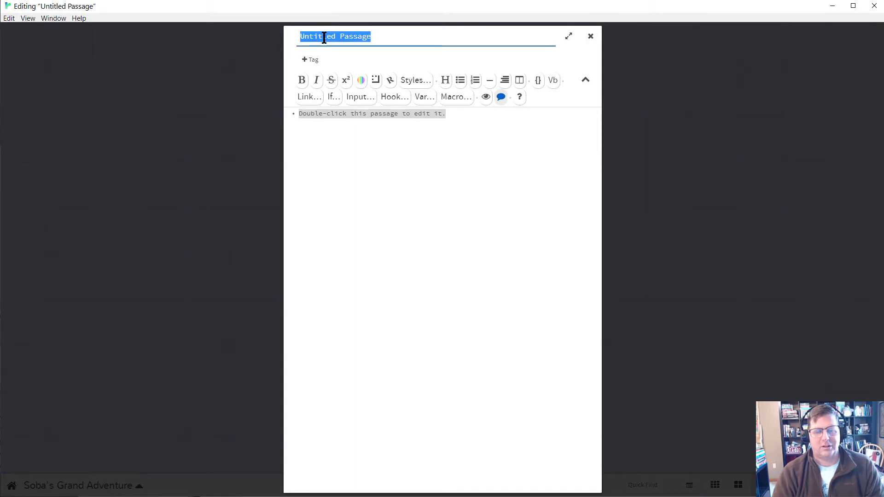
{"action": "type", "text": "Chapter "}
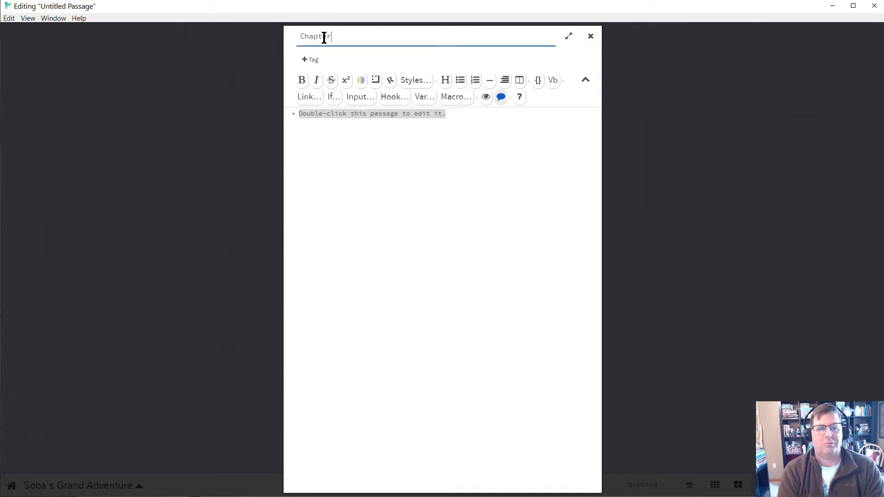
{"action": "type", "text": "1:"}
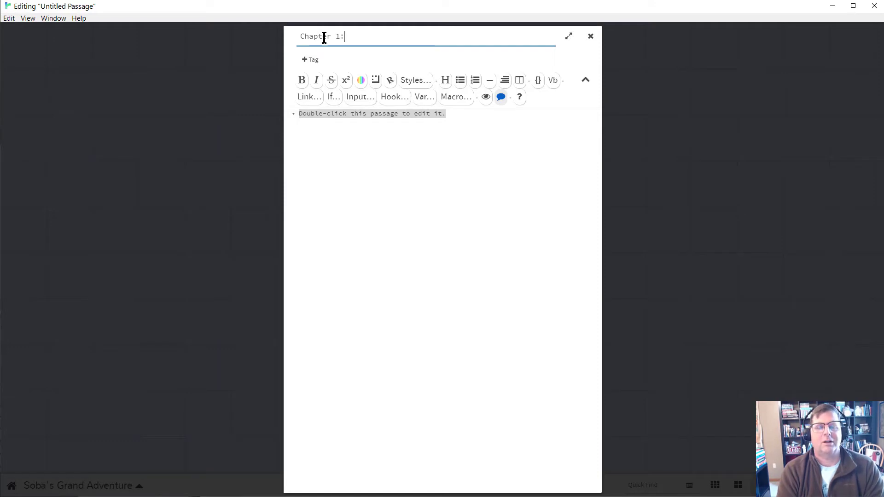
{"action": "type", "text": " Soba "}
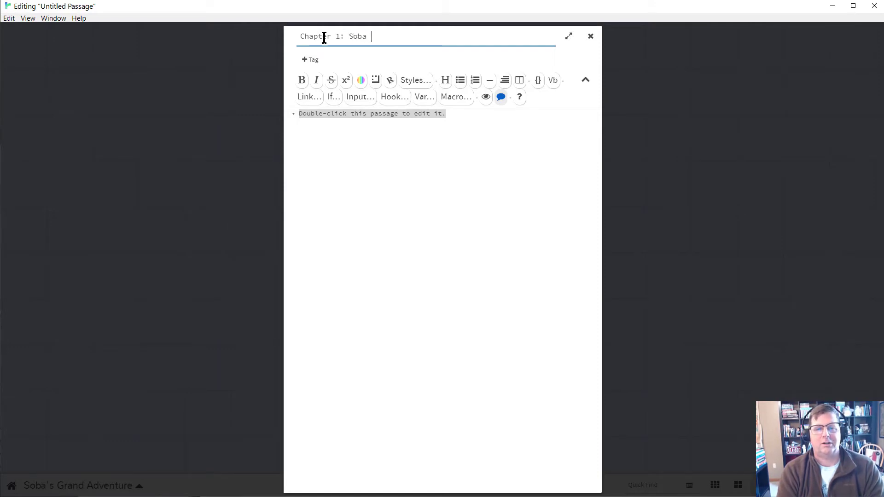
{"action": "type", "text": "is napping"}
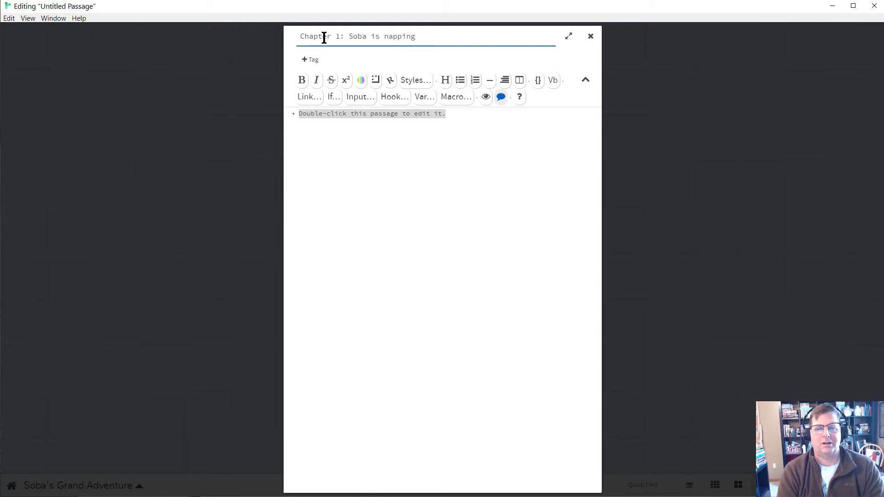
{"action": "left_click", "coordinate": [590, 37]}
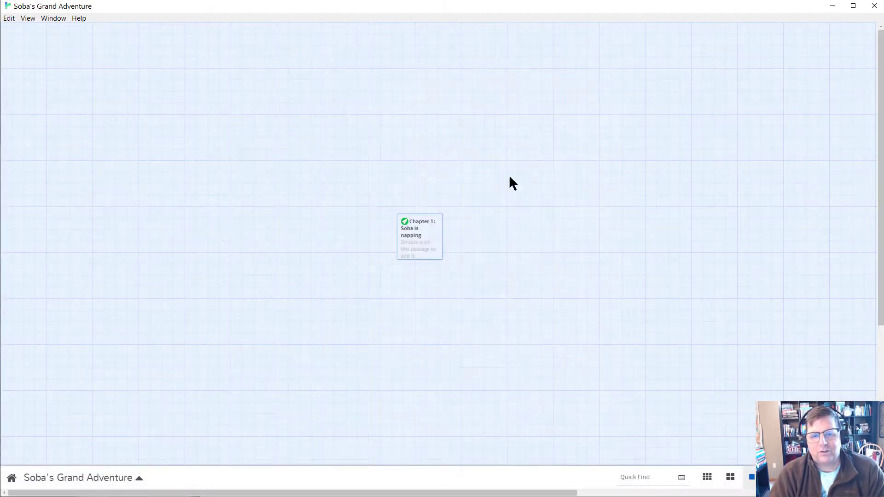
- Replace the Chapter 1 passage's placeholder text with "IT is a wonderfully sunny day, so Soba is napping next to the window."
{"action": "mouse_move", "coordinate": [423, 226]}
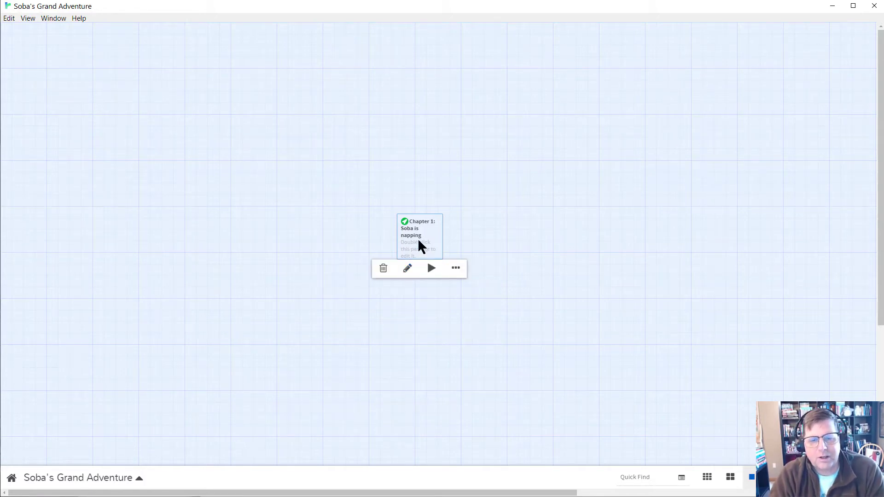
{"action": "double_click", "coordinate": [418, 243]}
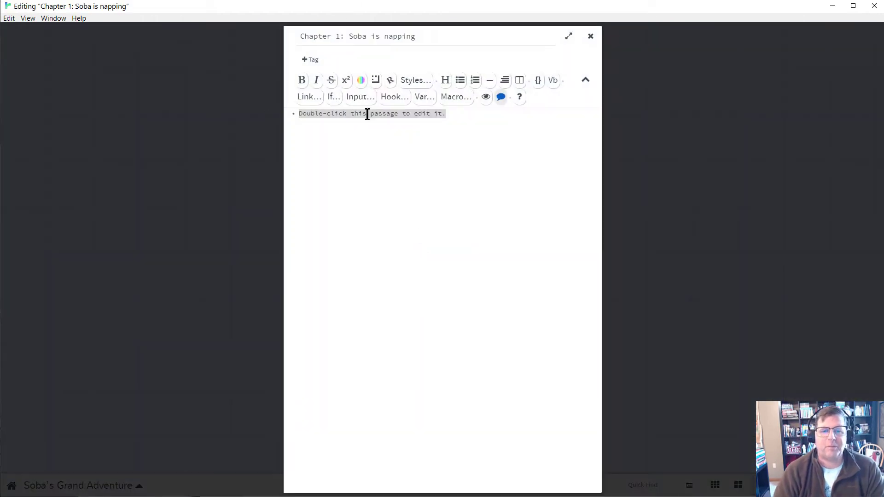
{"action": "left_click", "coordinate": [447, 114]}
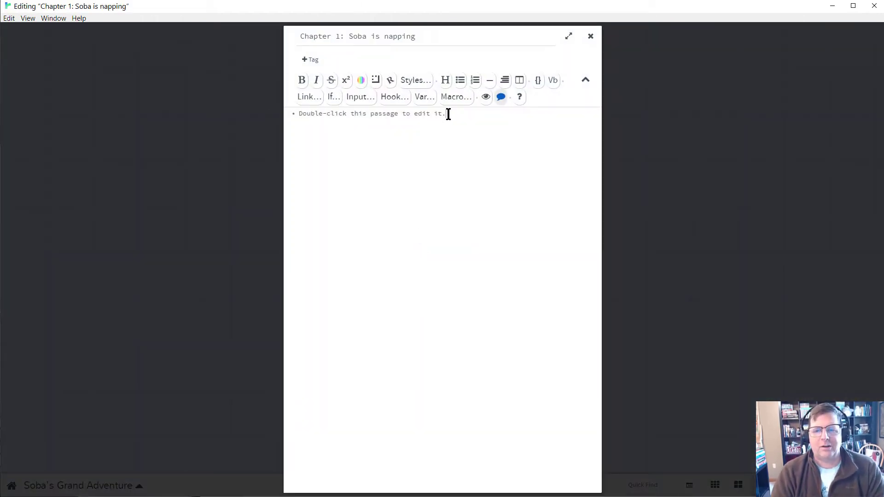
{"action": "left_click_drag", "start_coordinate": [448, 114], "coordinate": [286, 115]}
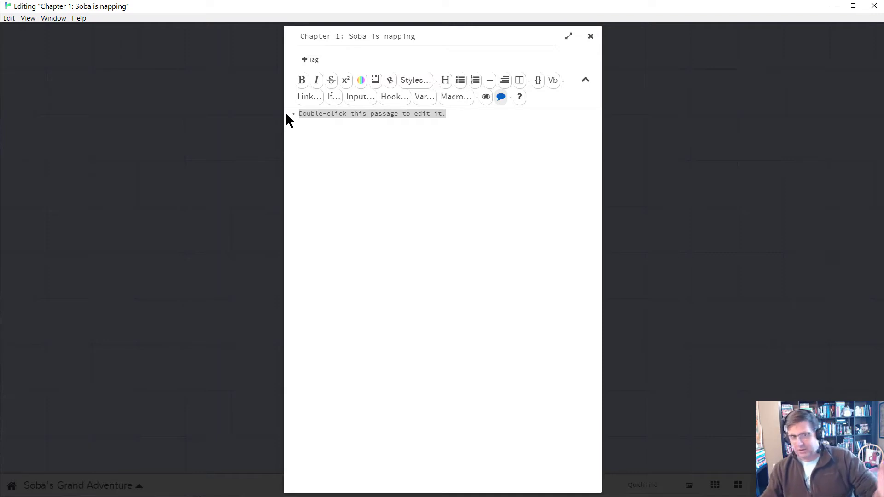
{"action": "type", "text": "I"}
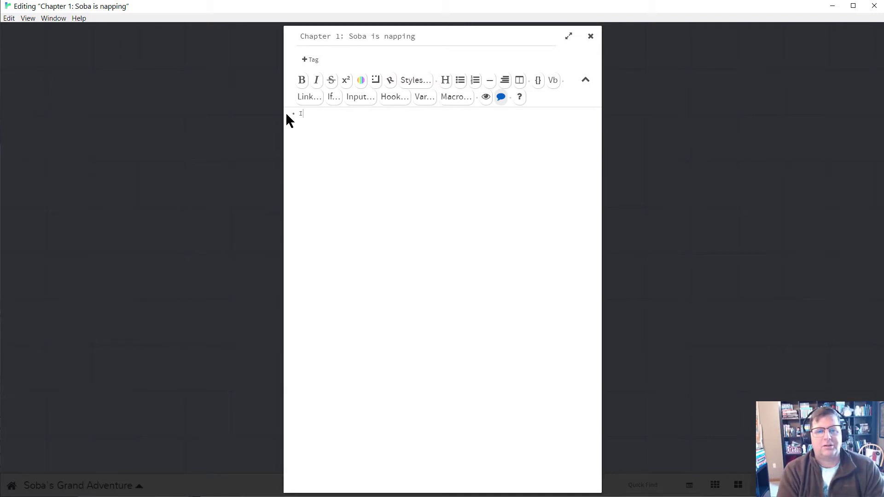
{"action": "type", "text": "T is a w"}
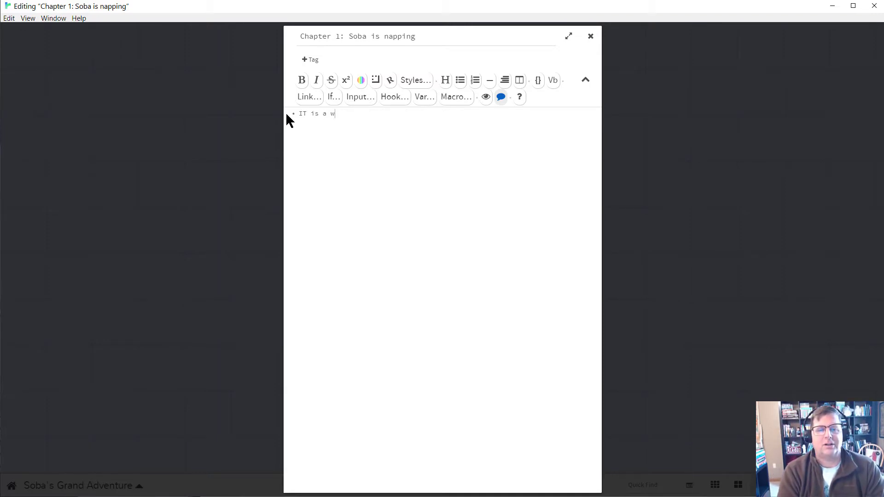
{"action": "type", "text": "onderfully "}
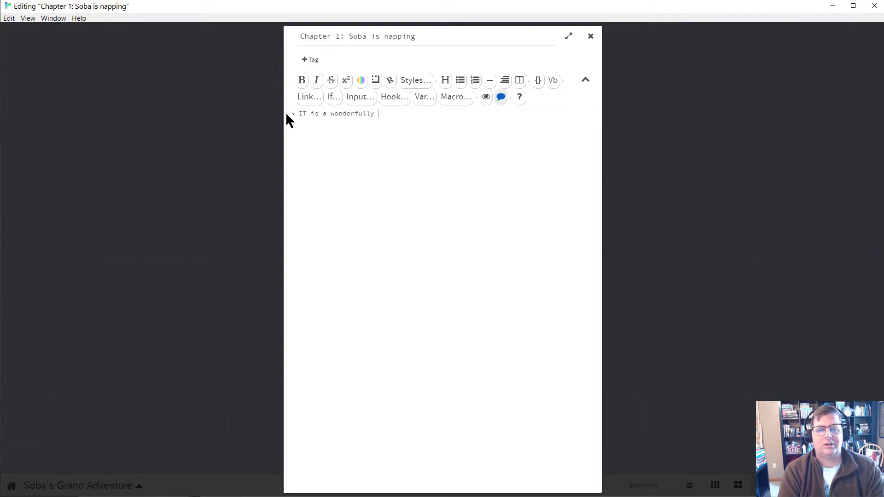
{"action": "type", "text": "sunny day, so"}
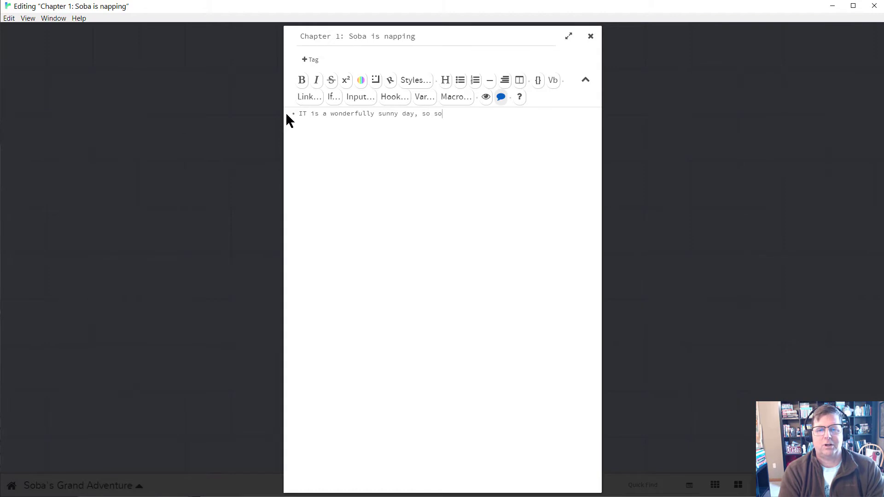
{"action": "type", "text": " Soba is"}
{"action": "key", "text": "BackSpace"}
{"action": "type", "text": "Soba is "}
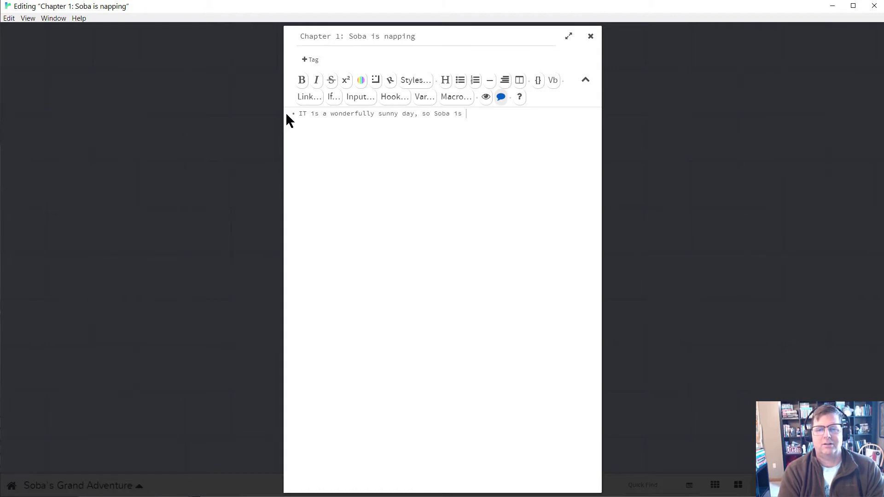
{"action": "type", "text": "napping next t"}
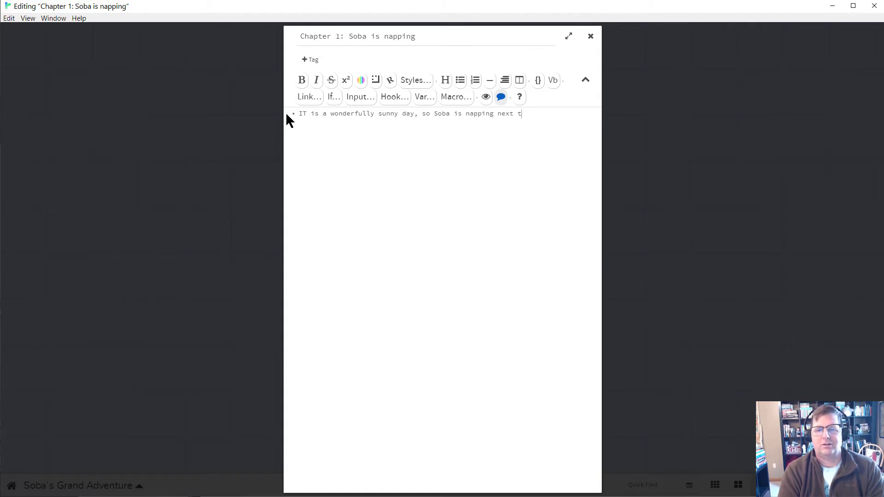
{"action": "type", "text": "o the window"}
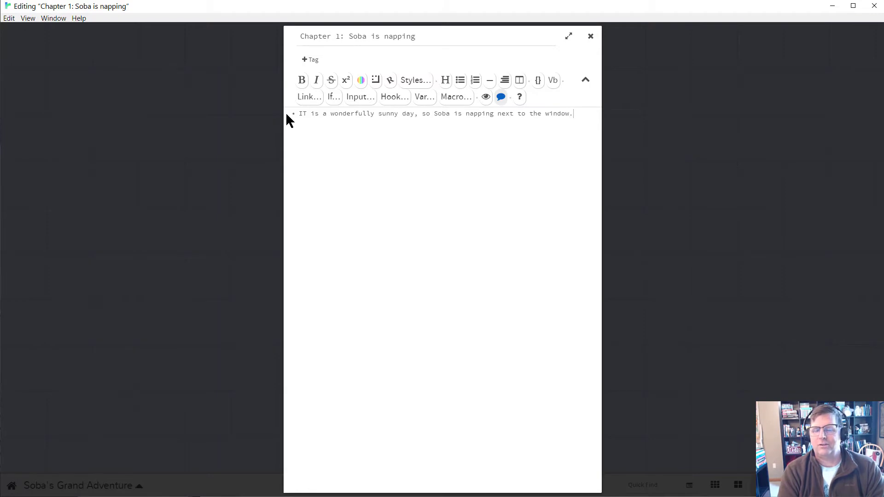
{"action": "type", "text": "."}
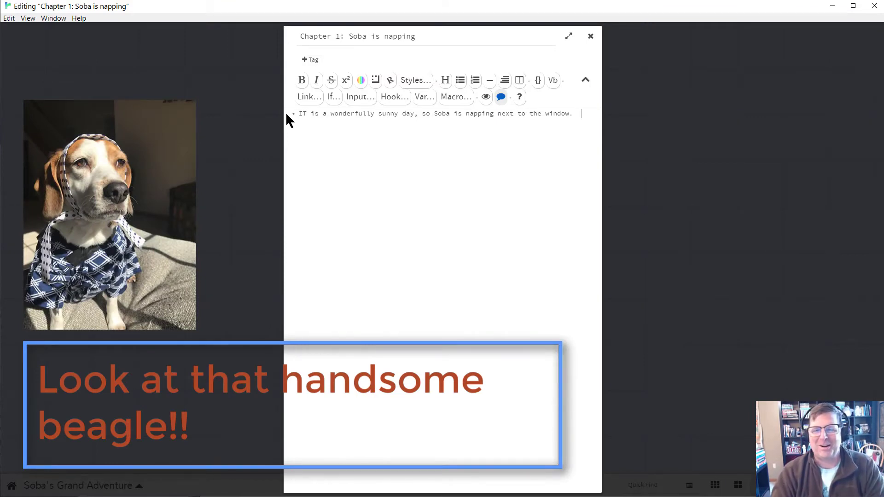
{"action": "left_click", "coordinate": [590, 38]}
- Play the story in the browser to preview its text, then return to the storyboard's Chapter 1 passage
{"action": "mouse_move", "coordinate": [424, 241]}
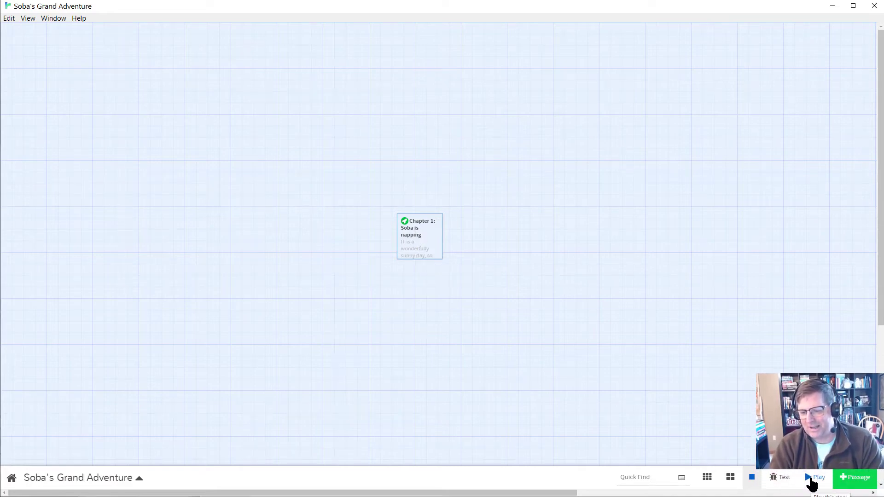
{"action": "left_click", "coordinate": [810, 481]}
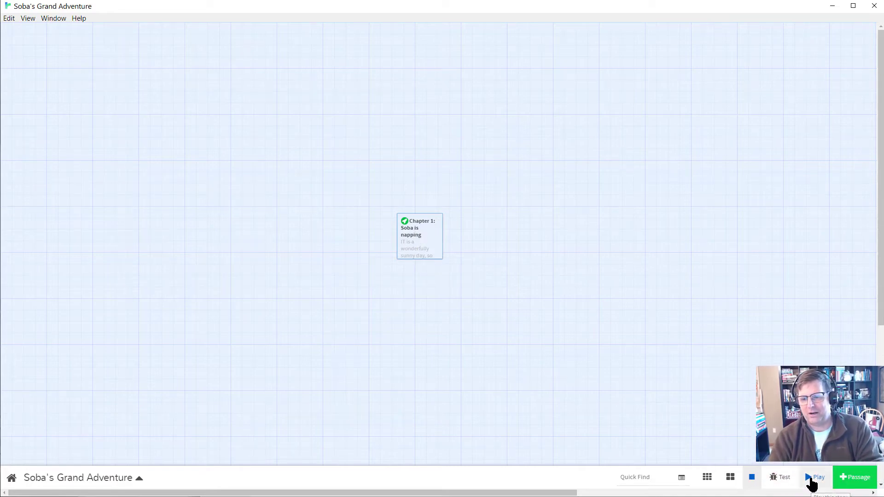
{"action": "left_click_drag", "start_coordinate": [881, 10], "coordinate": [781, 13]}
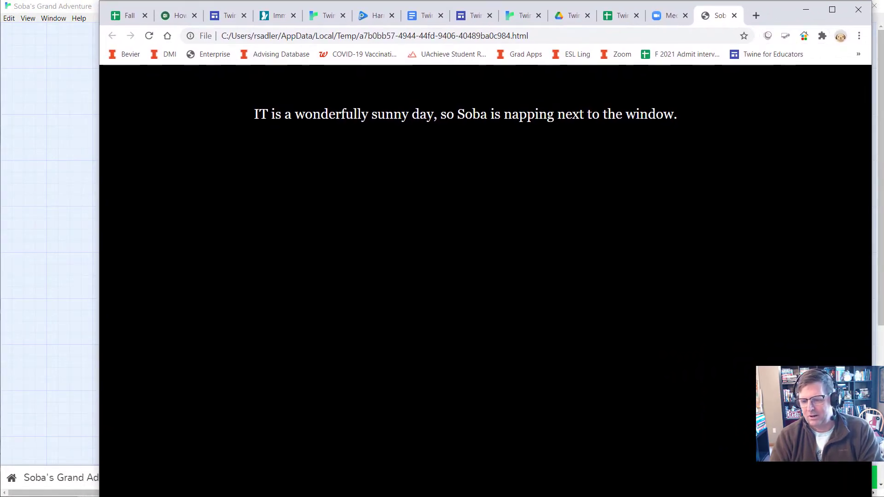
{"action": "mouse_move", "coordinate": [871, 496]}
{"action": "left_mouse_down"}
{"action": "mouse_move", "coordinate": [858, 496]}
{"action": "mouse_move", "coordinate": [880, 494]}
{"action": "left_mouse_up"}
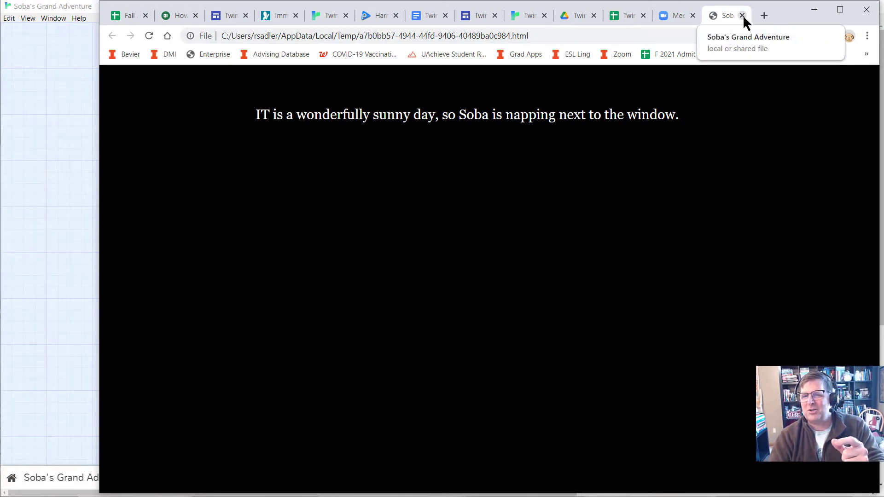
{"action": "left_click", "coordinate": [814, 10]}
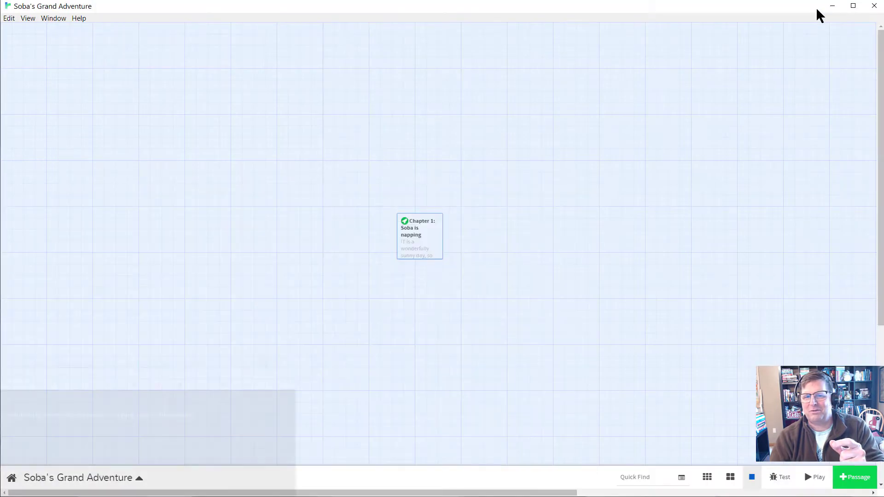
{"action": "left_click", "coordinate": [421, 239]}
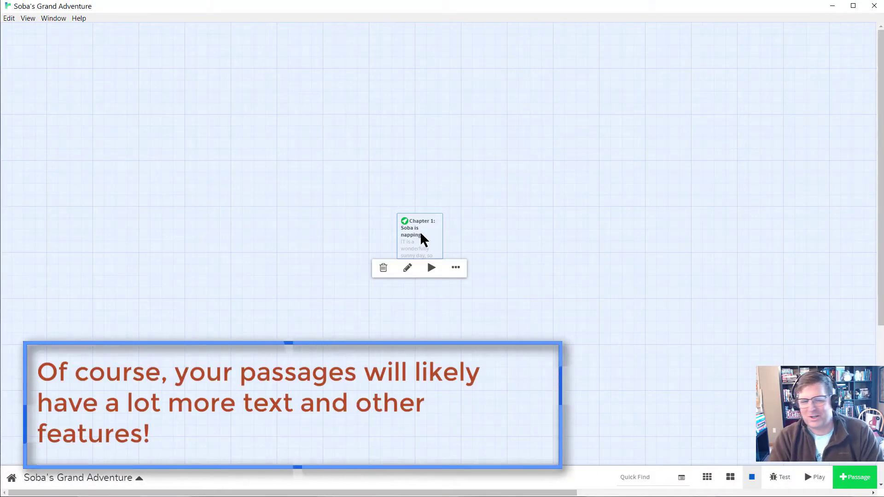
- Add a link to the Chapter 1 passage with the text "The cat approaches", leading to a passage named "The cat approaches"
{"action": "double_click", "coordinate": [422, 239]}
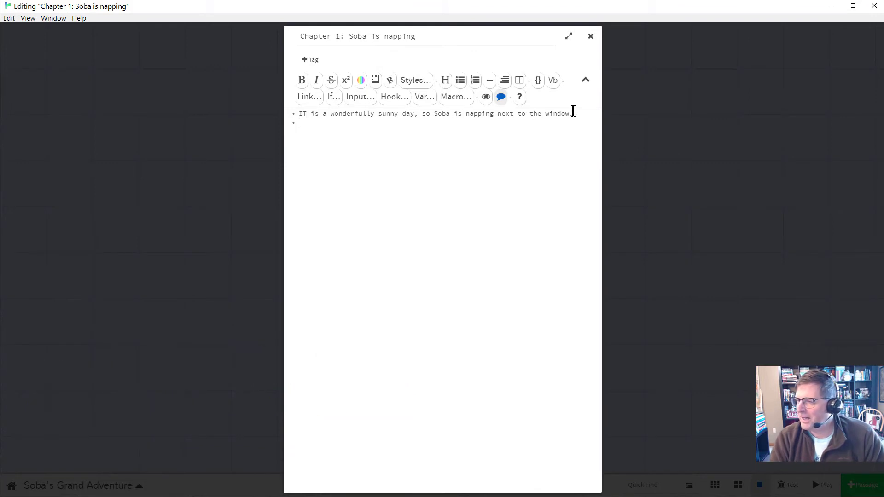
{"action": "left_click", "coordinate": [308, 99]}
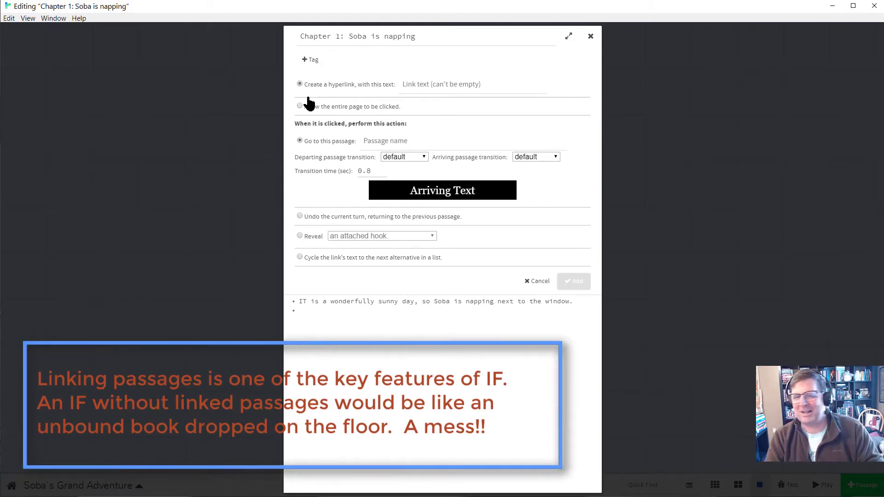
{"action": "left_click", "coordinate": [428, 87]}
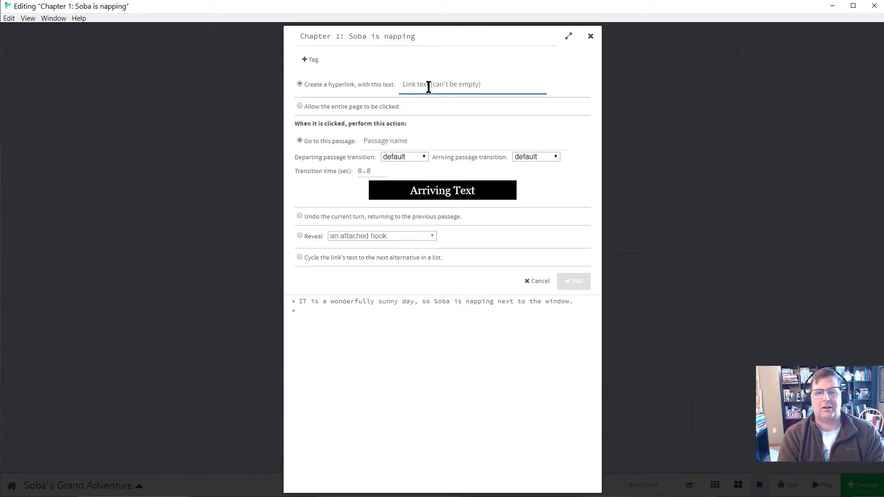
{"action": "type", "text": "The cat a"}
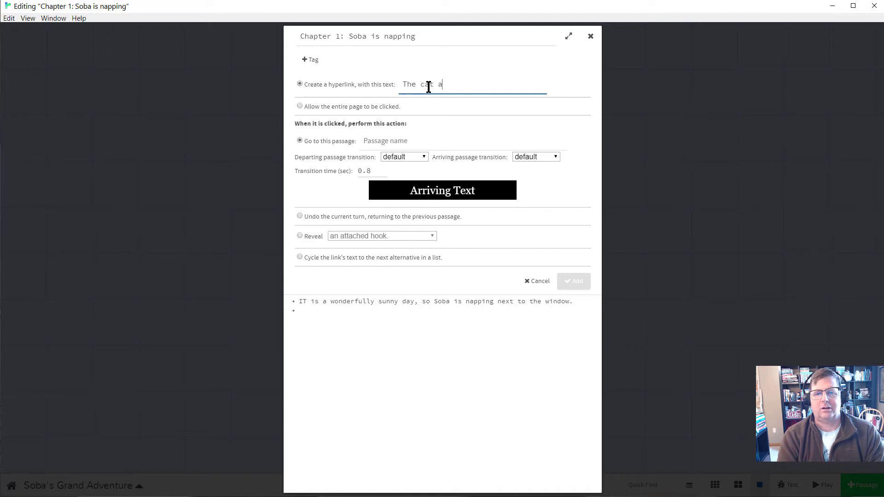
{"action": "type", "text": "pproaches"}
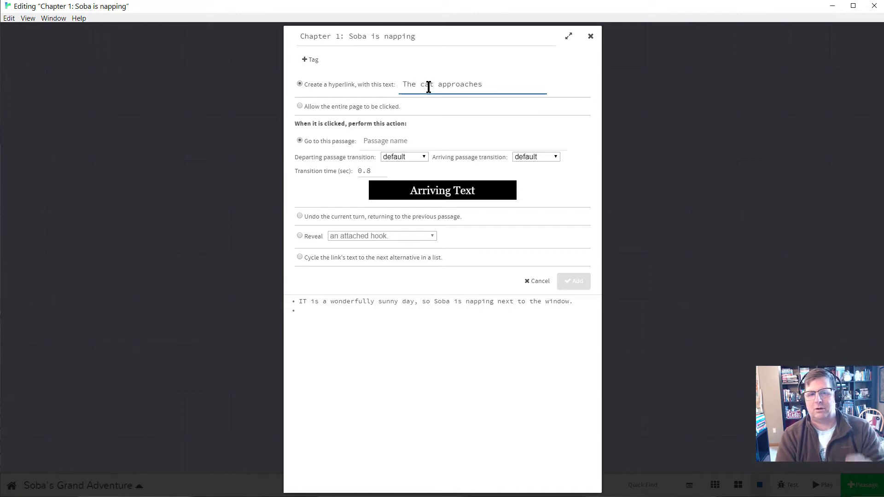
{"action": "left_click", "coordinate": [377, 140]}
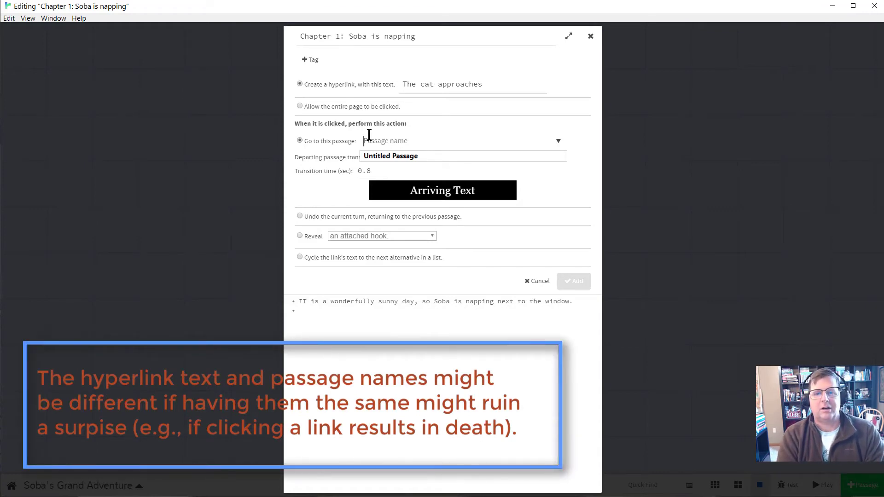
{"action": "type", "text": "The cat approa"}
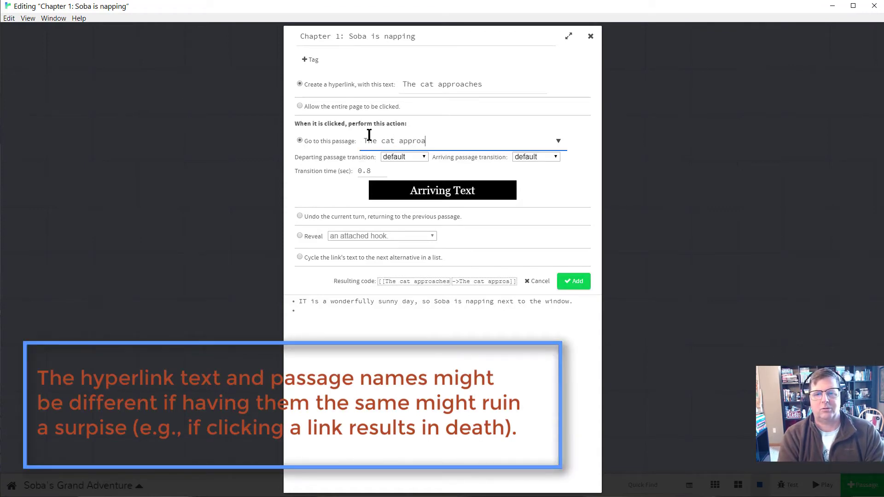
{"action": "type", "text": "ches"}
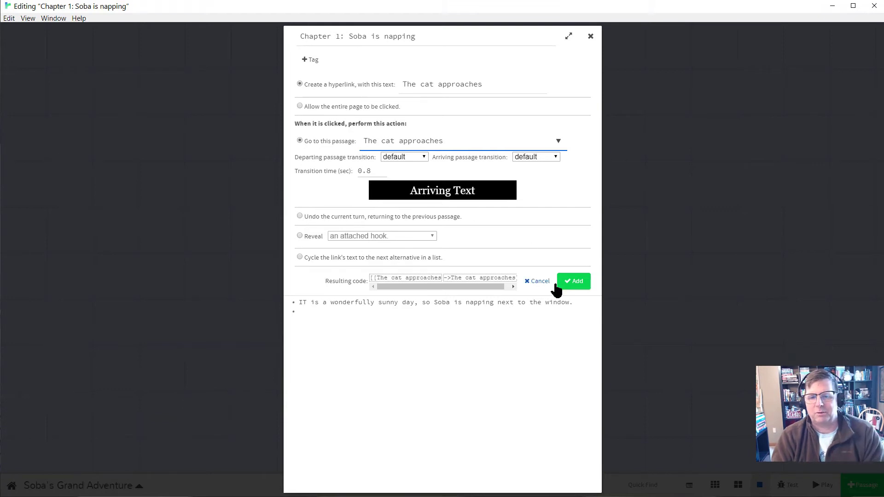
{"action": "left_click", "coordinate": [574, 283]}
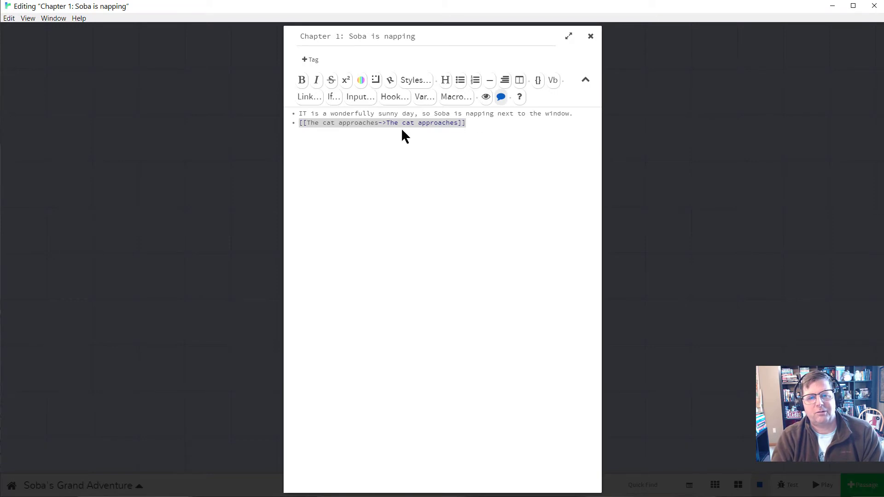
- Add a link on a new line reading "A dog invades his yard!" to passage "A dog invades his yard!!", and return to the storyboard
{"action": "left_click", "coordinate": [470, 123]}
{"action": "key", "text": "Return"}
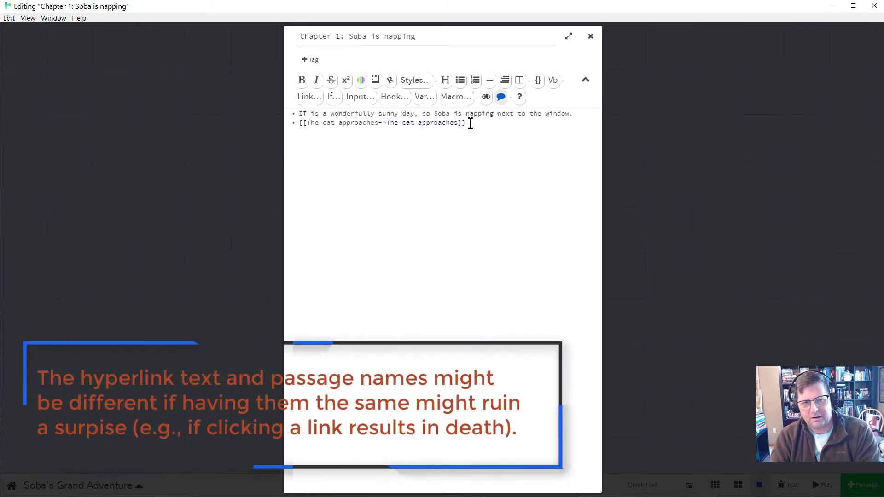
{"action": "left_click", "coordinate": [311, 97]}
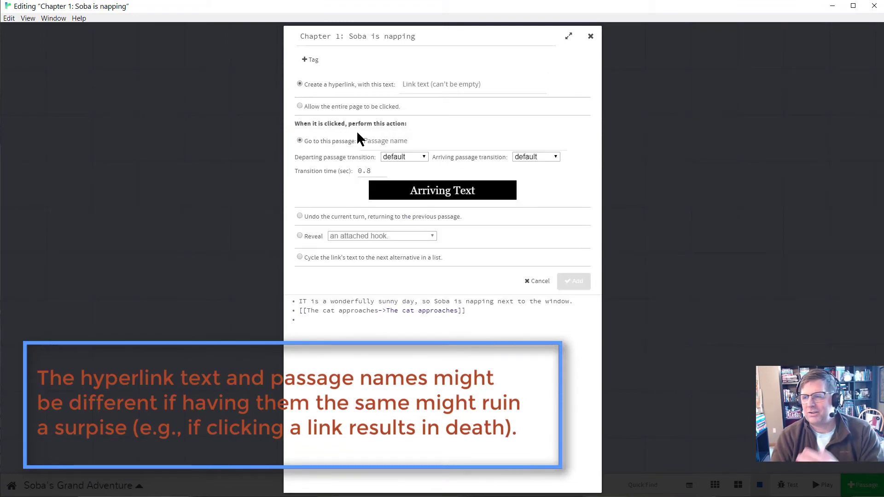
{"action": "left_click", "coordinate": [431, 84]}
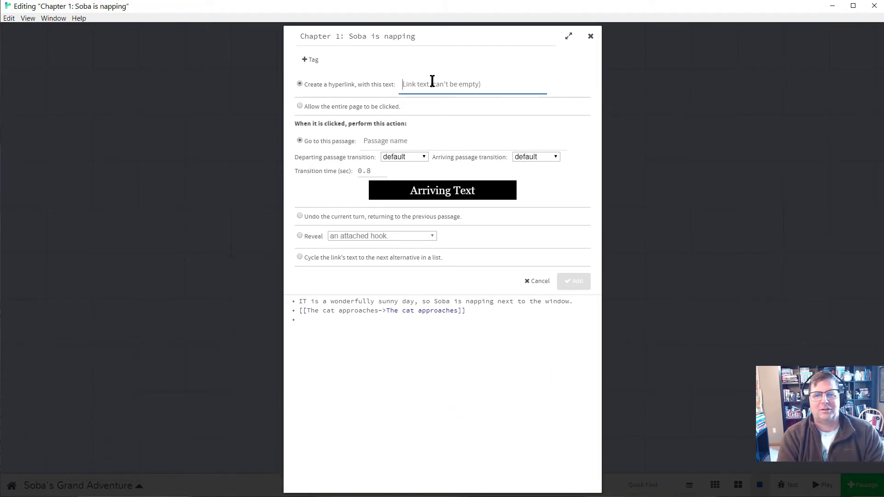
{"action": "type", "text": "A dog inv"}
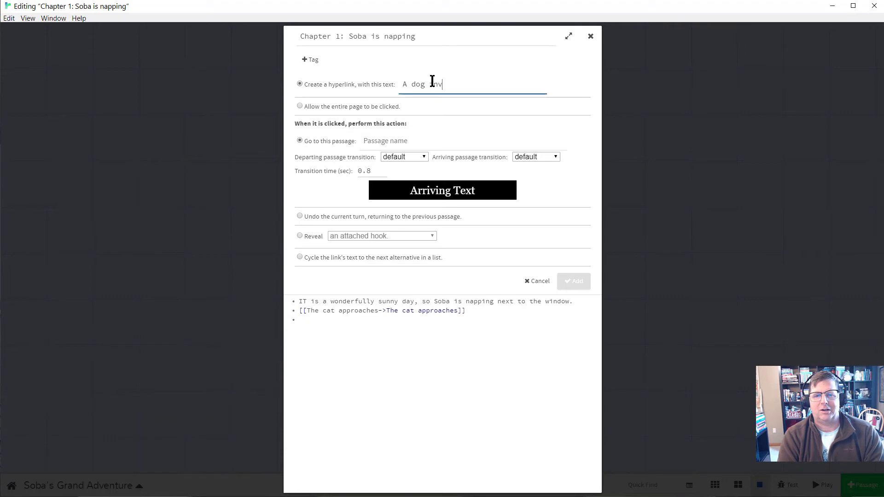
{"action": "type", "text": "ades his yard!"}
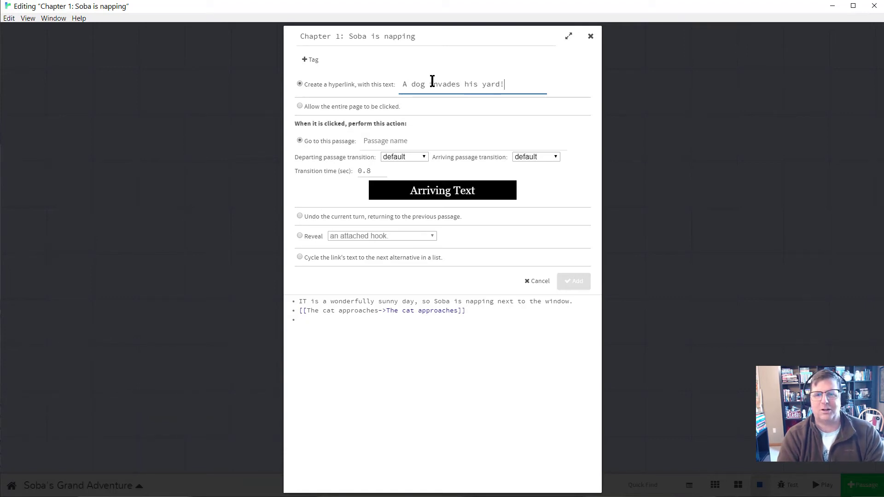
{"action": "left_click", "coordinate": [400, 141]}
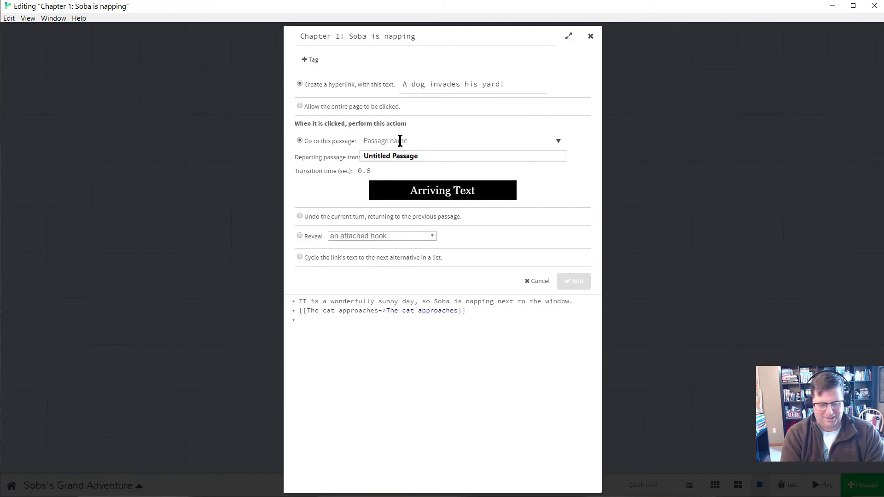
{"action": "type", "text": "A dog invat"}
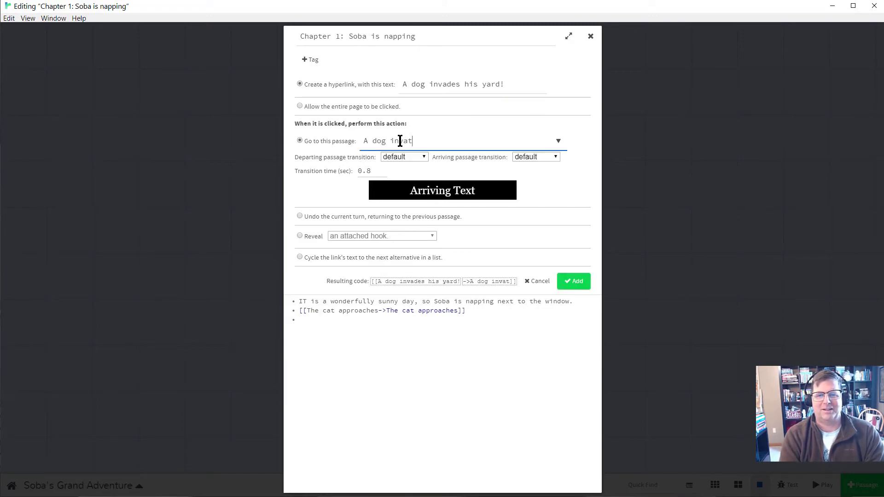
{"action": "key", "text": "BackSpace"}
{"action": "type", "text": "des his yard"}
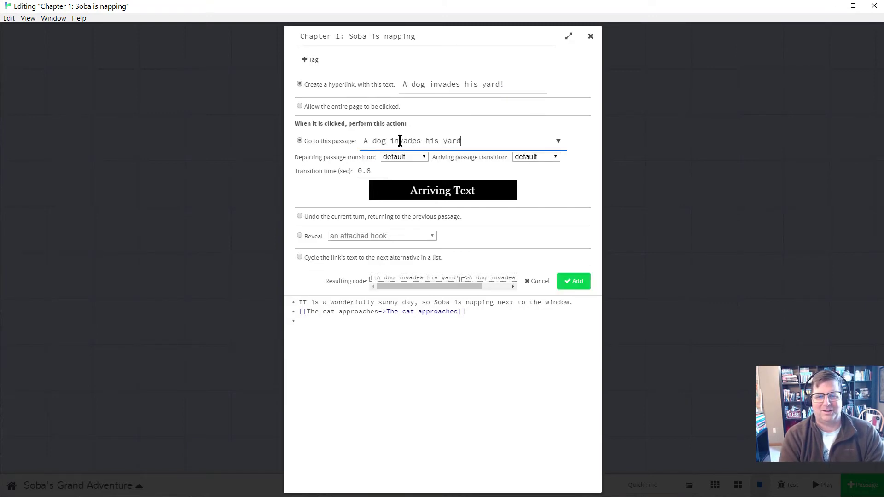
{"action": "type", "text": "!!"}
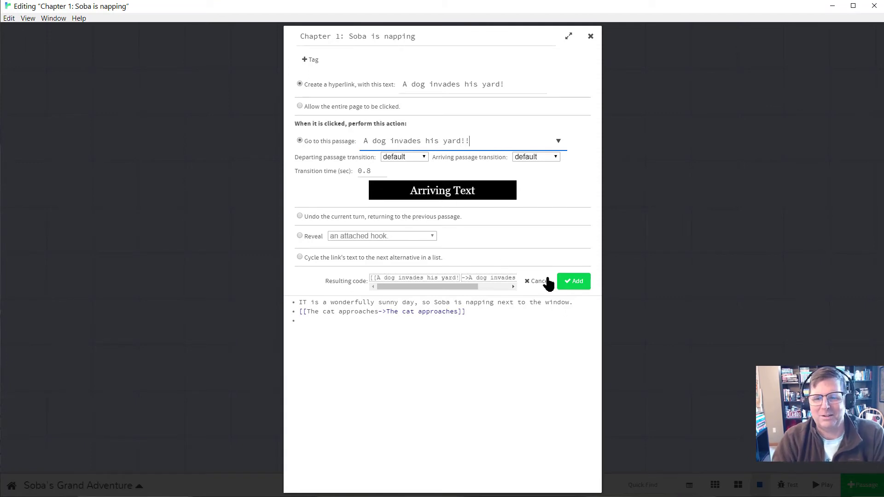
{"action": "left_click", "coordinate": [575, 281]}
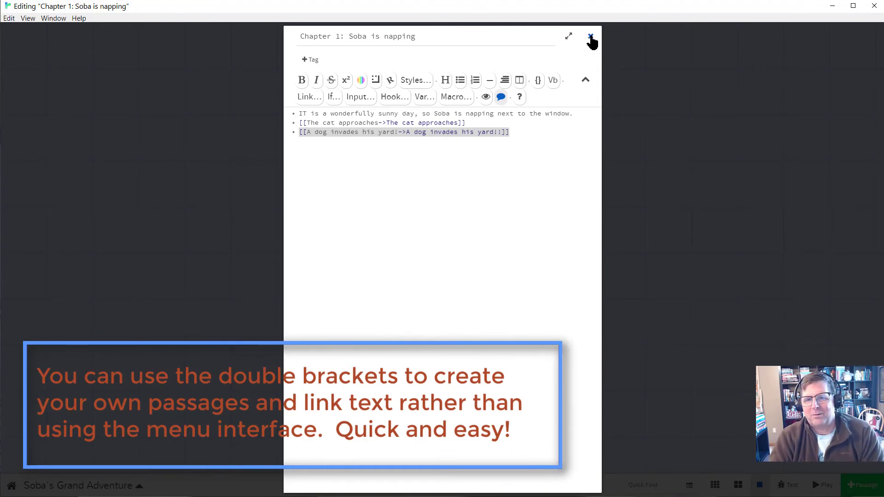
{"action": "left_click", "coordinate": [591, 37]}
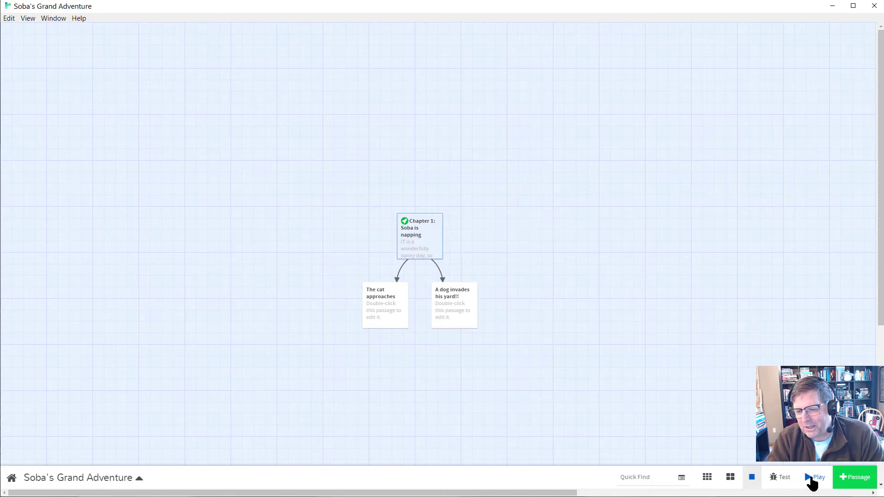
- Play the story in the browser, follow the "A dog invades his yard!" link, and return to the storyboard
{"action": "left_click", "coordinate": [810, 480]}
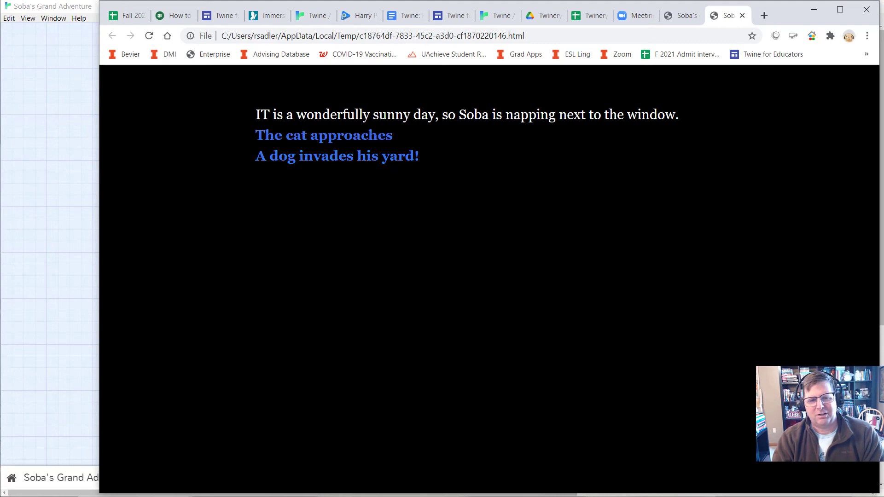
{"action": "left_click", "coordinate": [323, 157]}
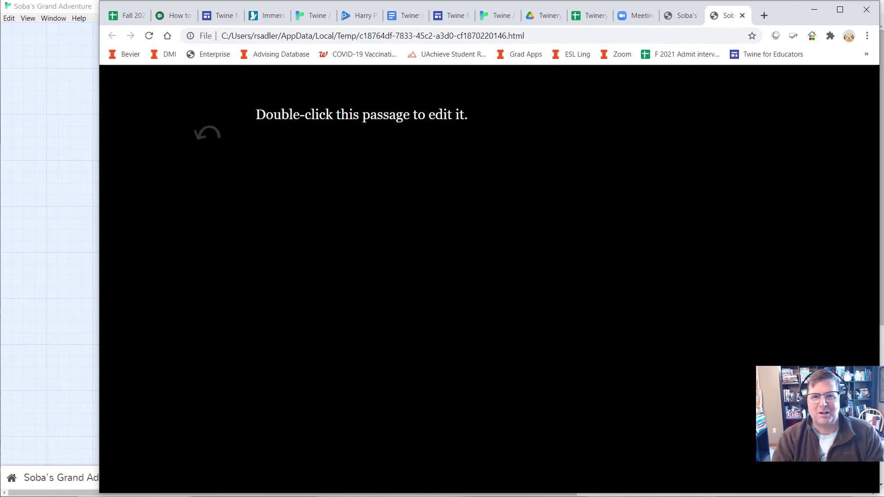
{"action": "left_click", "coordinate": [56, 173]}
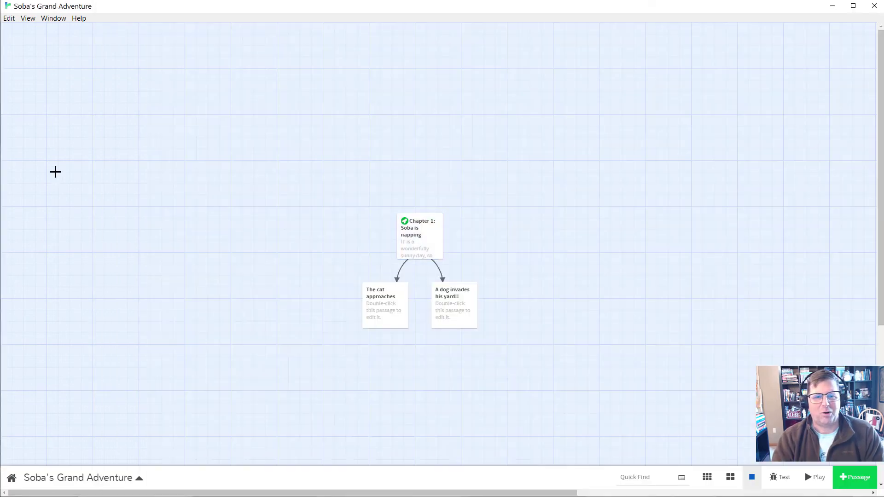
- Replace the placeholder text of the "A dog invades his yard!!" passage with "Time for some barking!!!" and close the passage
{"action": "double_click", "coordinate": [451, 296]}
{"action": "double_click", "coordinate": [329, 108]}
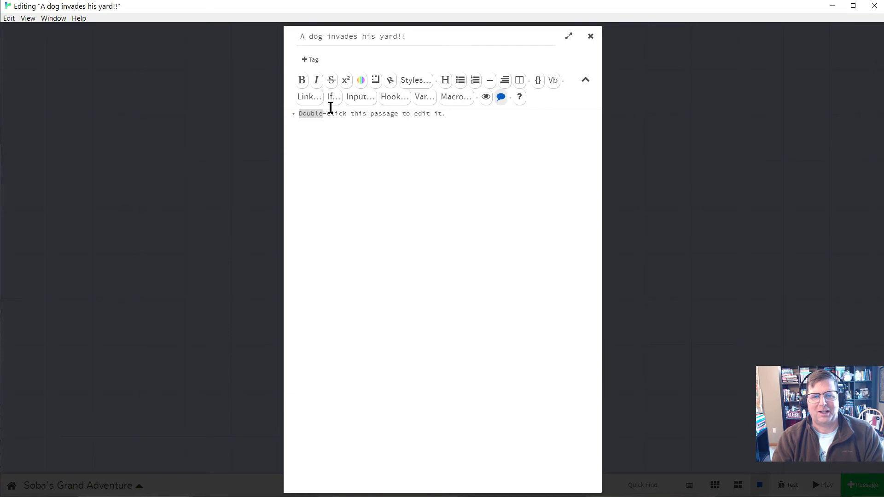
{"action": "triple_click", "coordinate": [330, 109]}
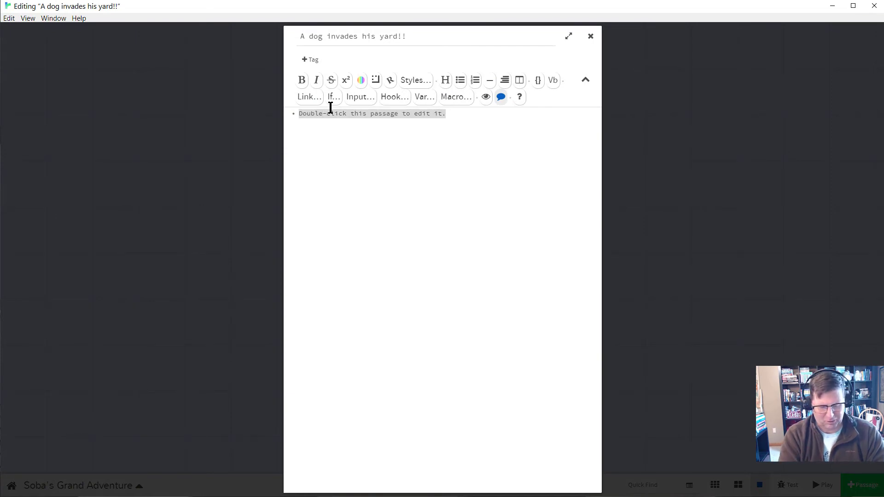
{"action": "type", "text": "Time for"}
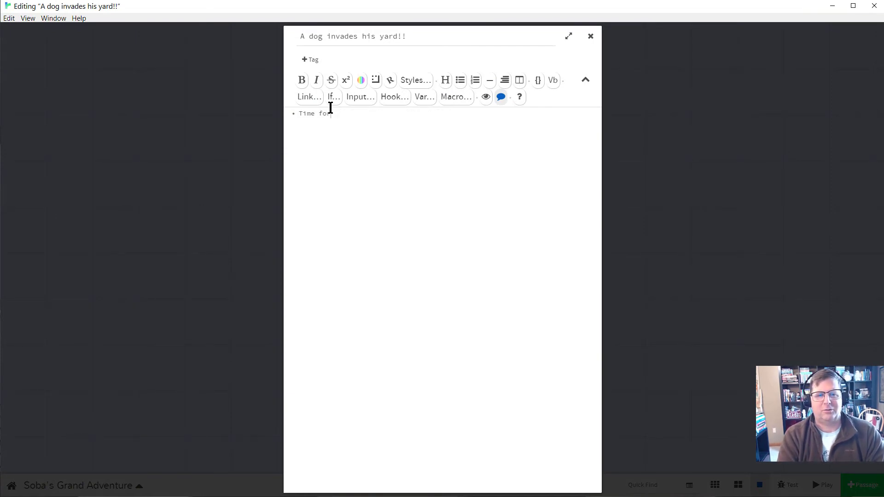
{"action": "type", "text": " some barking"}
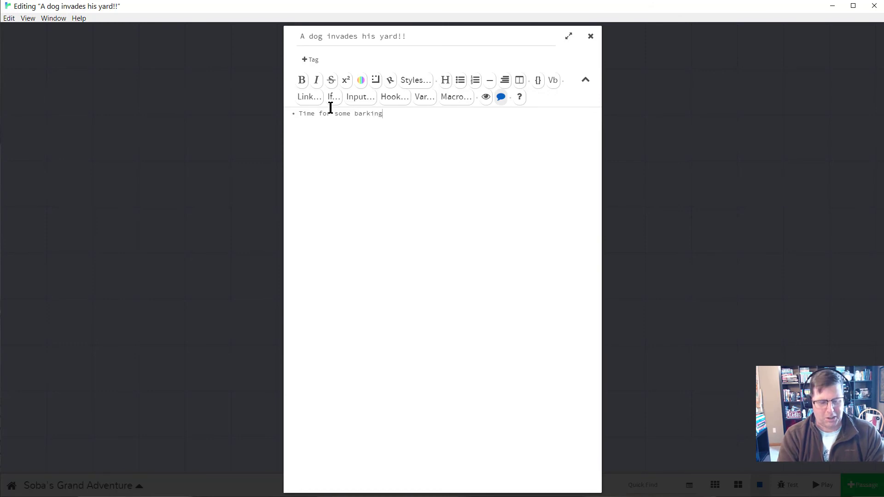
{"action": "type", "text": "!!!"}
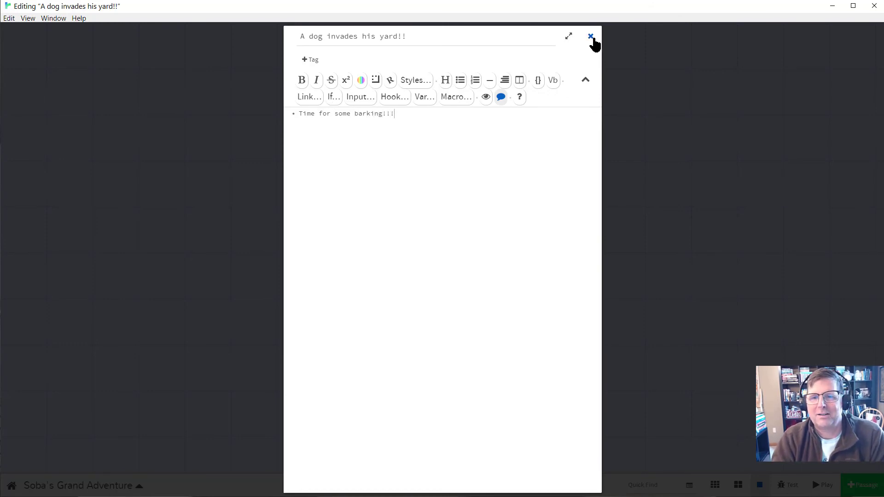
{"action": "left_click", "coordinate": [591, 36]}
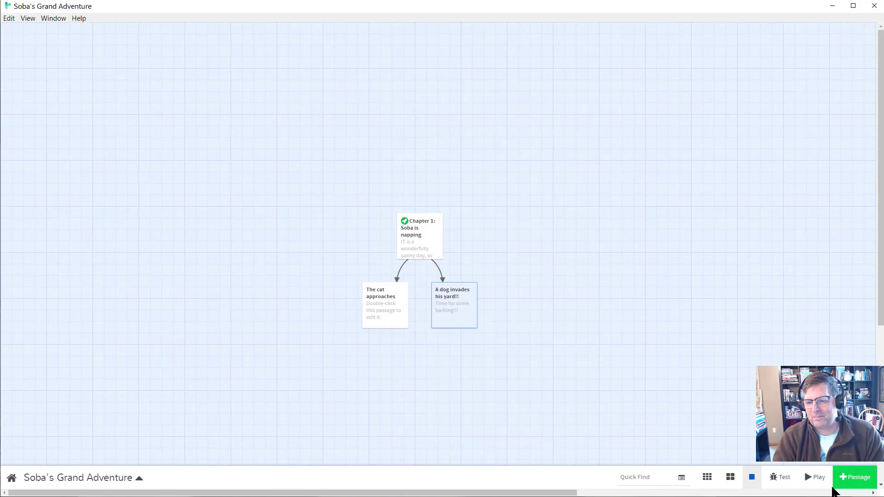
- Play the story again and follow the dog link to check the new passage text
{"action": "left_click", "coordinate": [813, 480]}
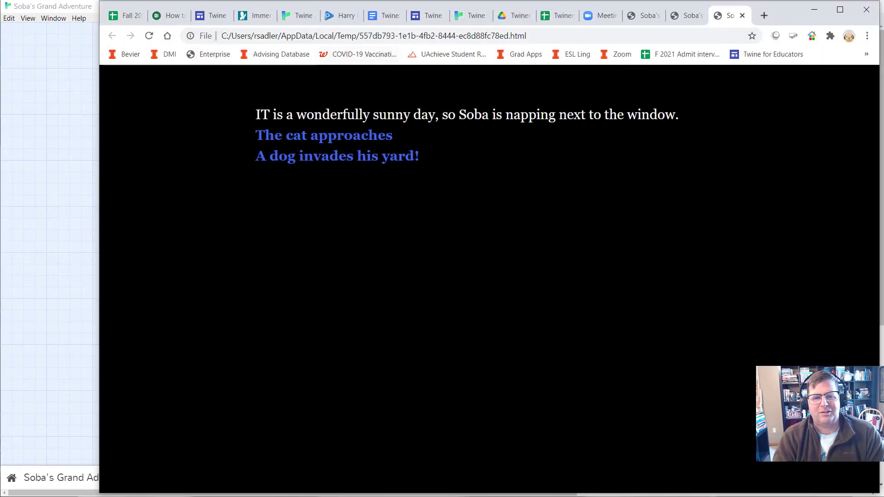
{"action": "left_click", "coordinate": [321, 156]}
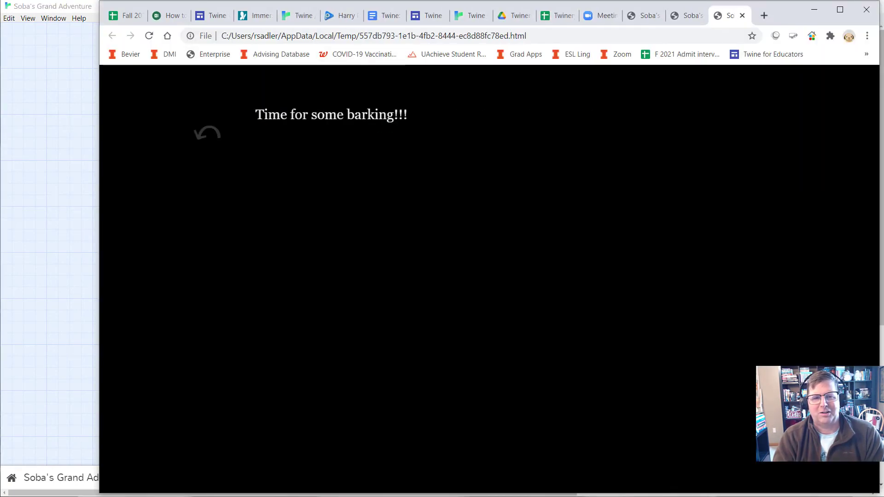